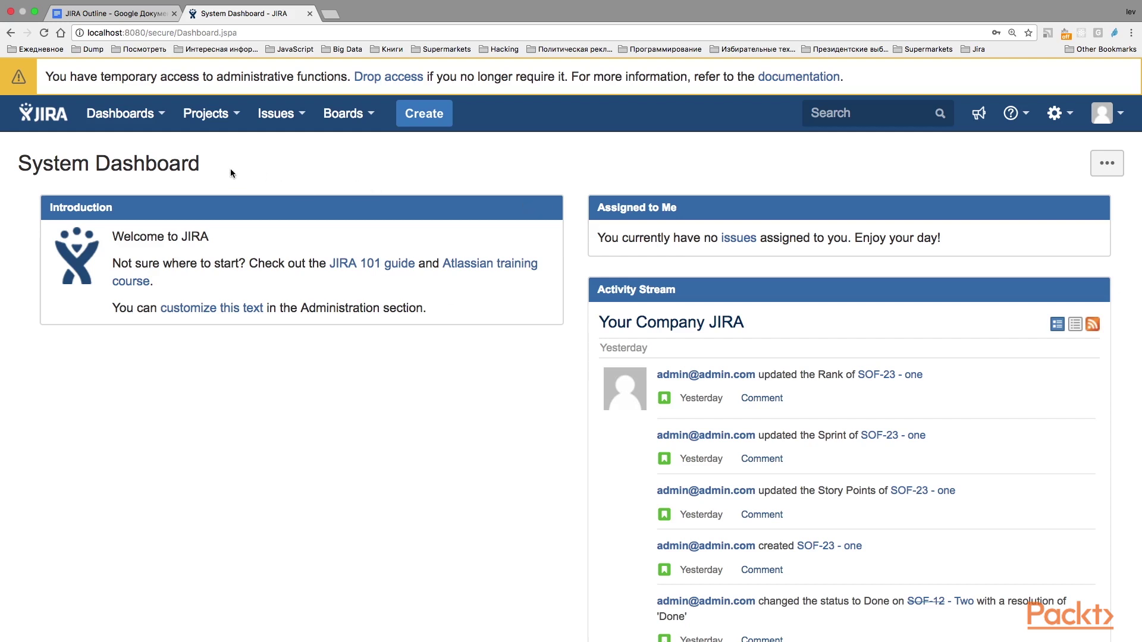
Step: Start creating a new project and bring up the choice of project templates
click(209, 120)
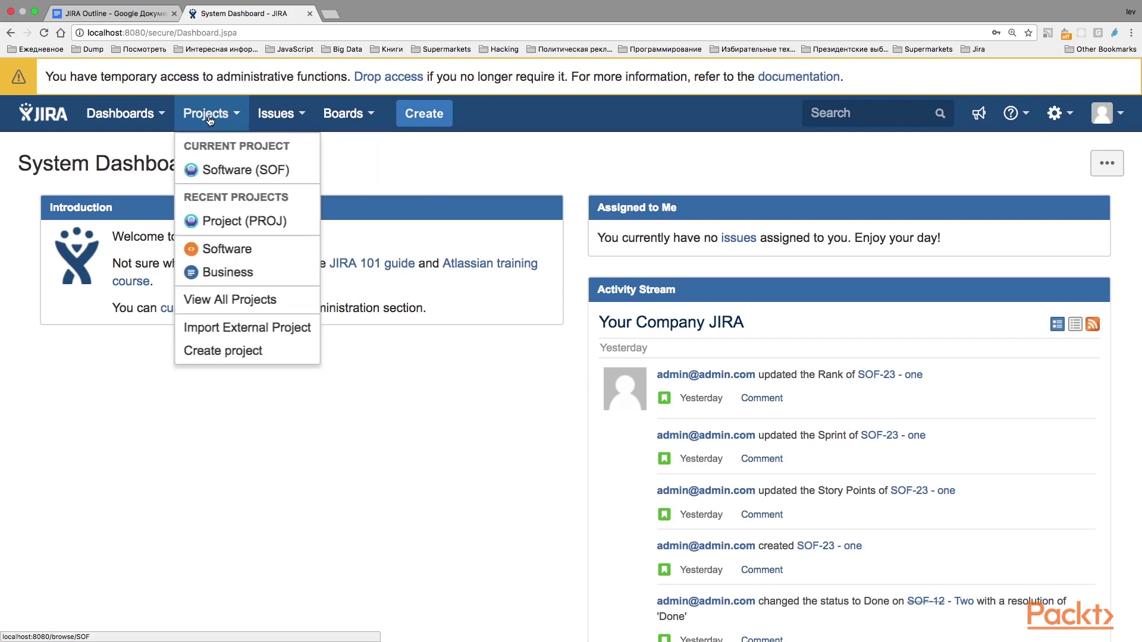
click(221, 351)
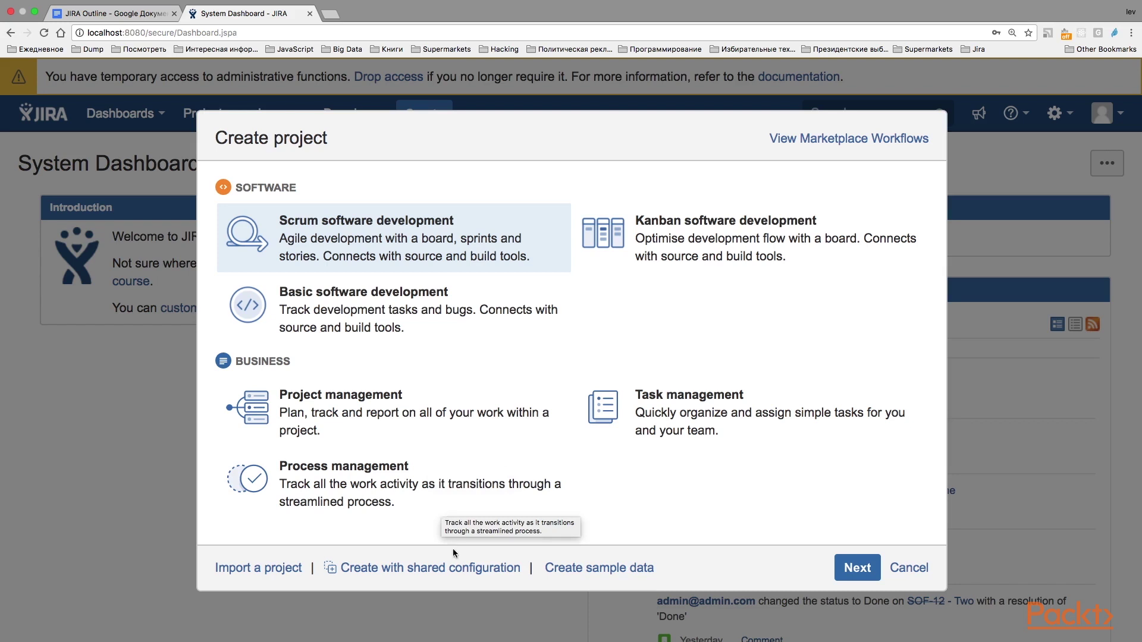
click(399, 570)
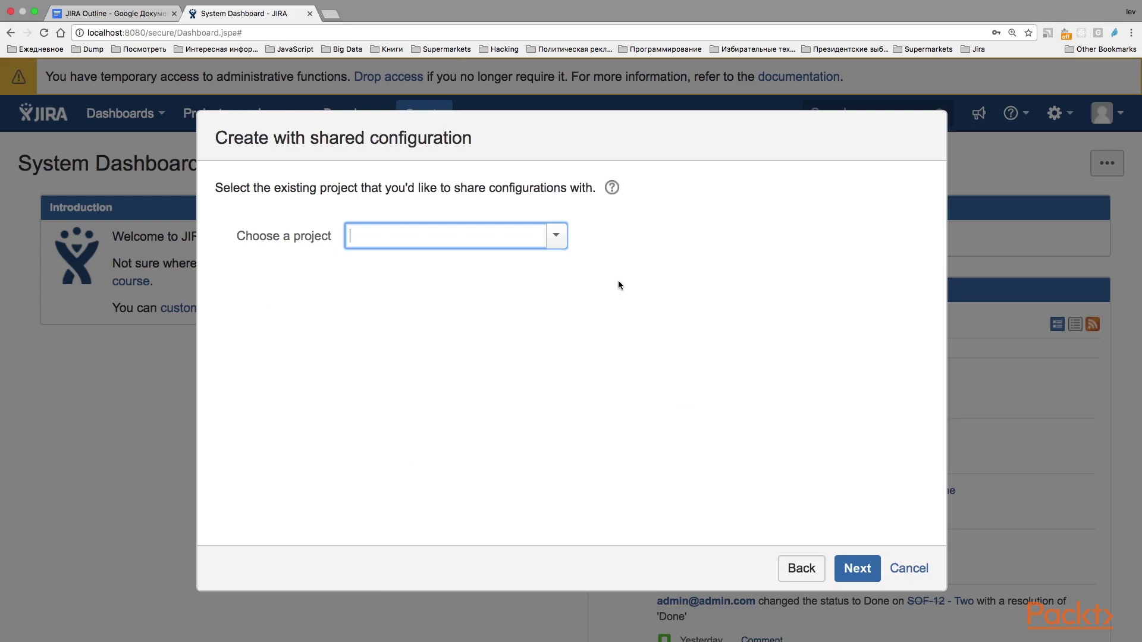
click(555, 236)
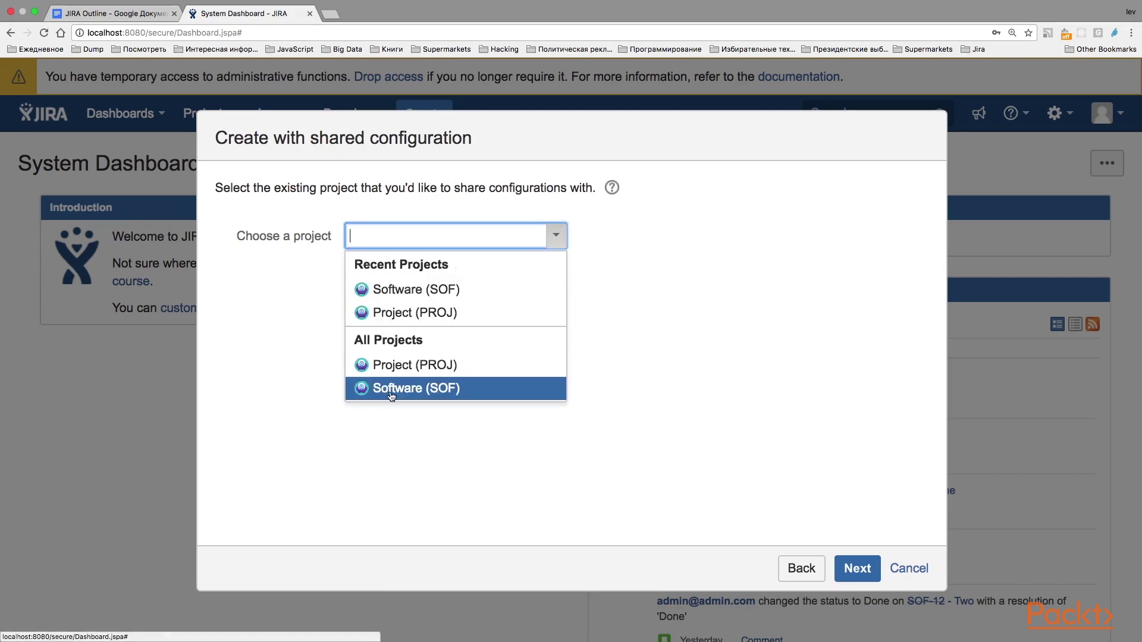
click(438, 294)
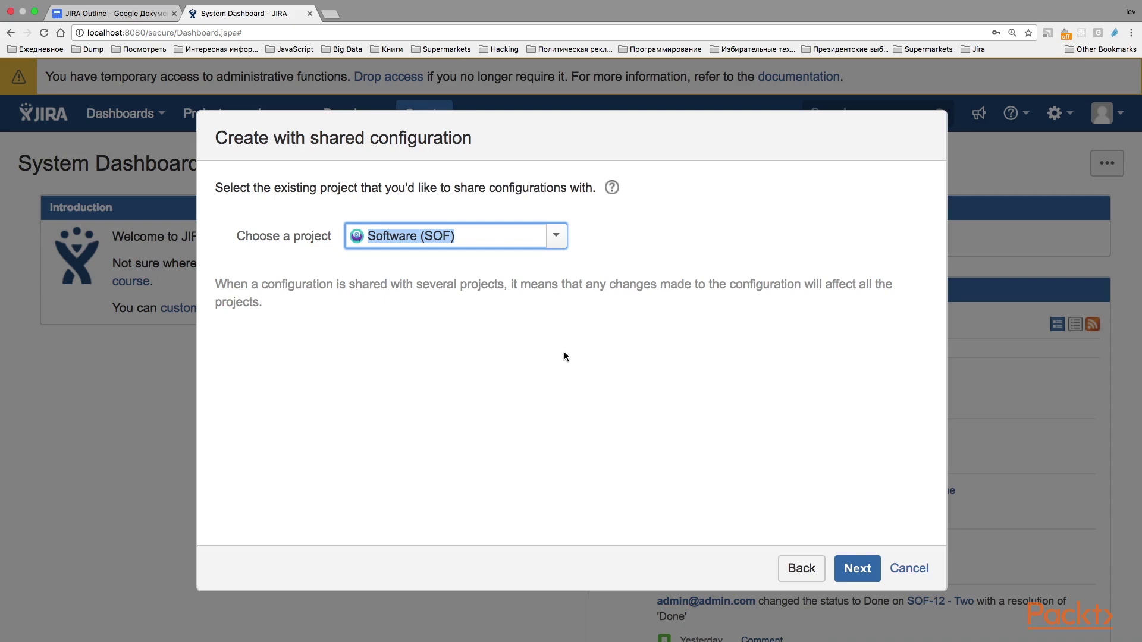
click(800, 568)
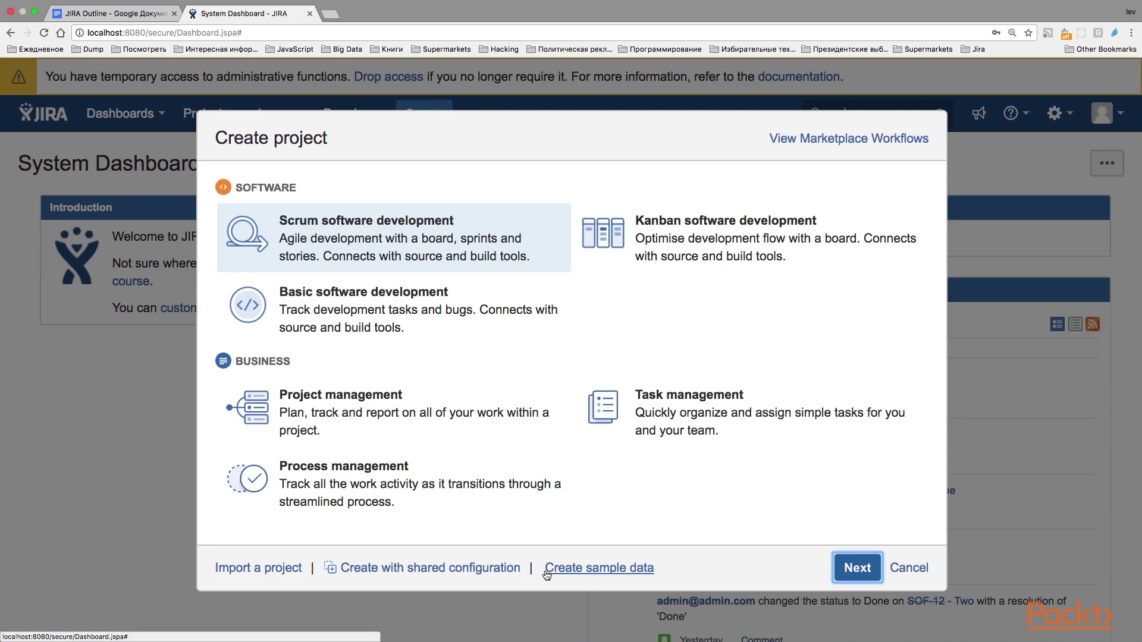
Step: Choose the Project management template with sample data and name the new project Packt
click(630, 572)
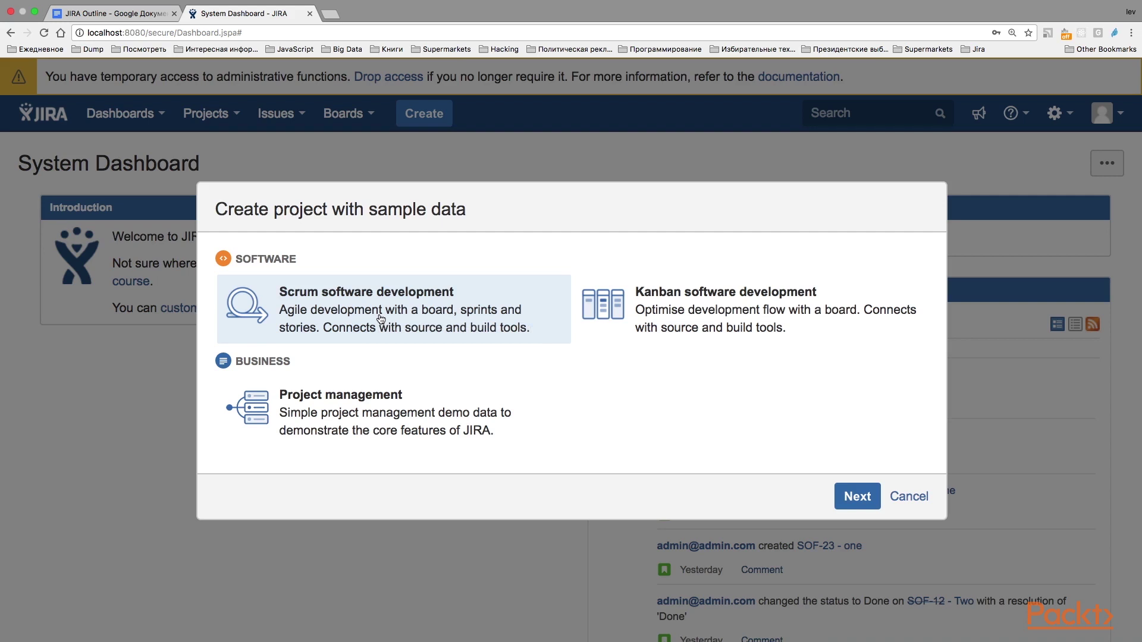
click(370, 427)
click(854, 495)
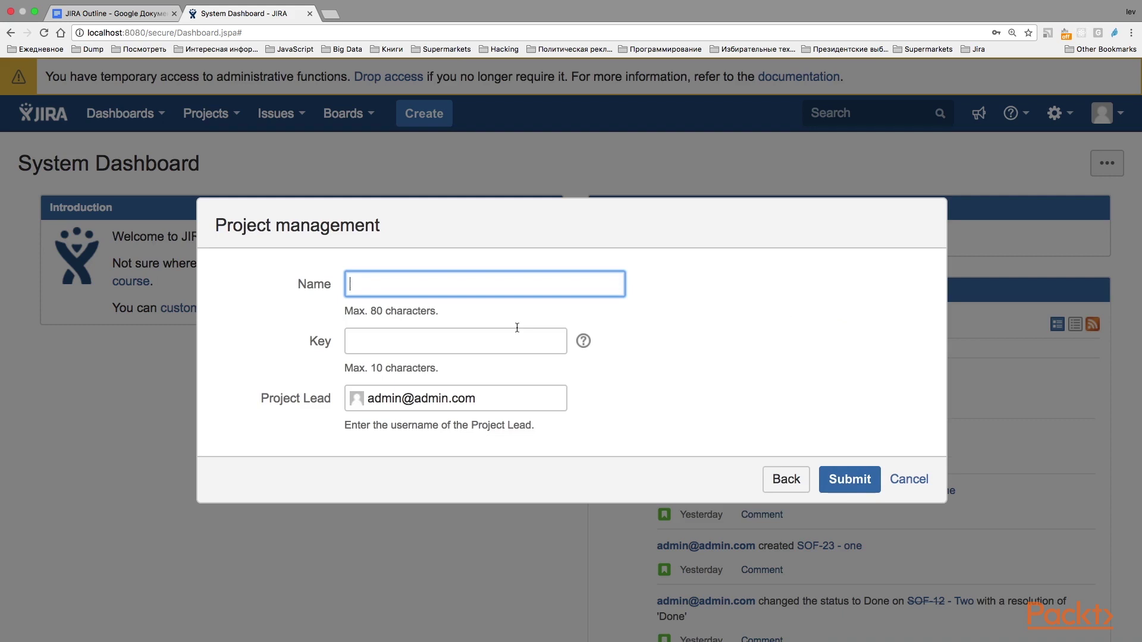
text(Packt)
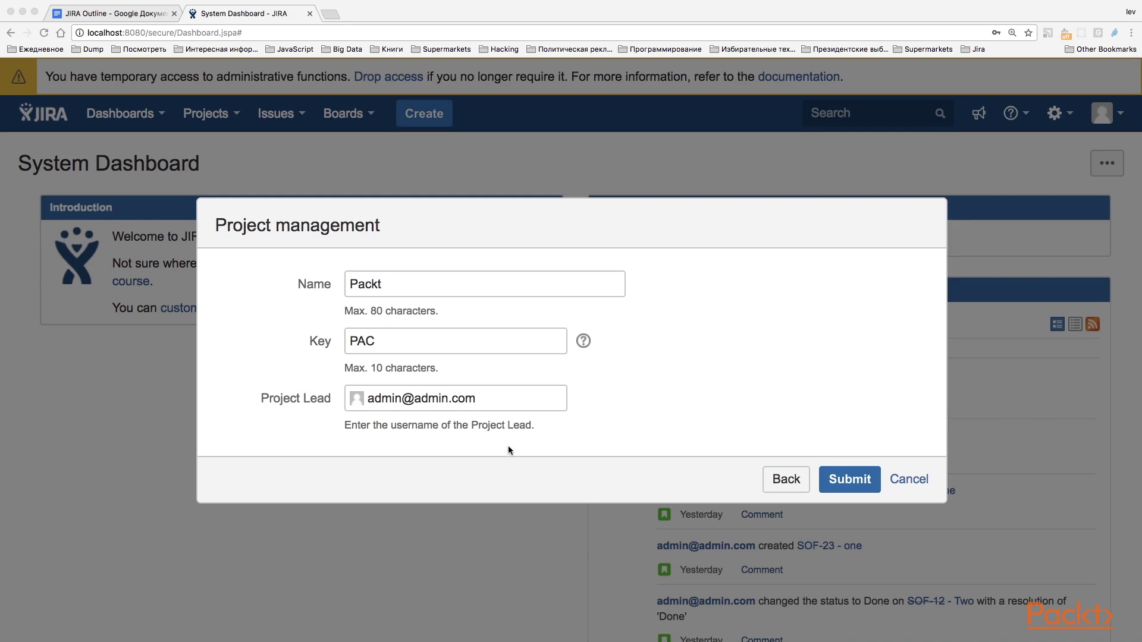
Step: Check the key and project lead fields of the Packt project and submit the form to create it
click(376, 344)
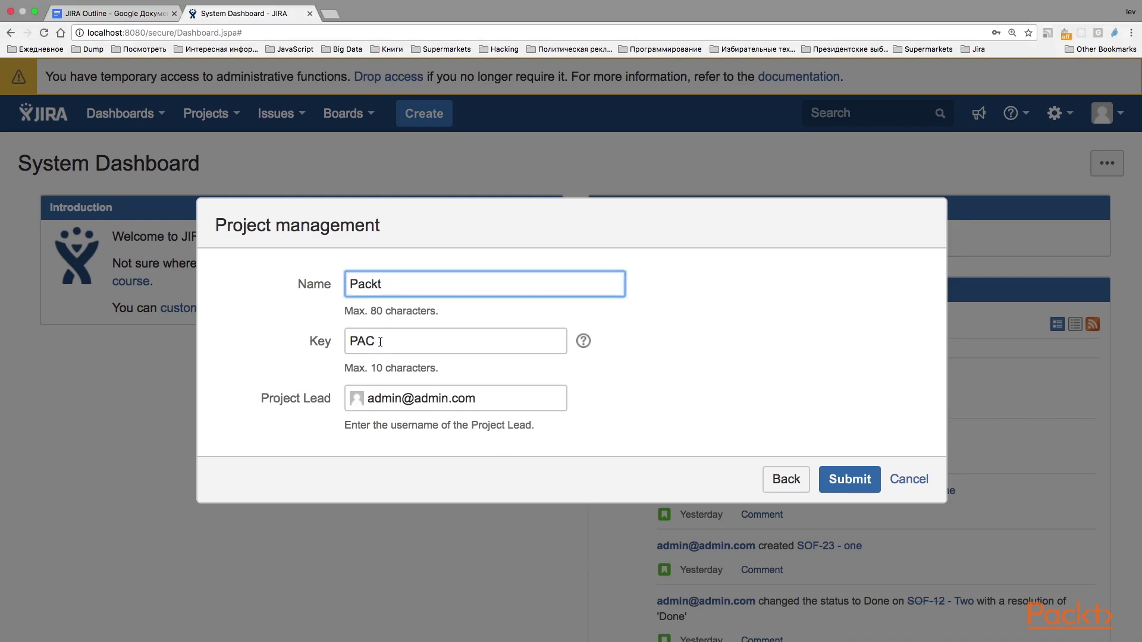
click(375, 341)
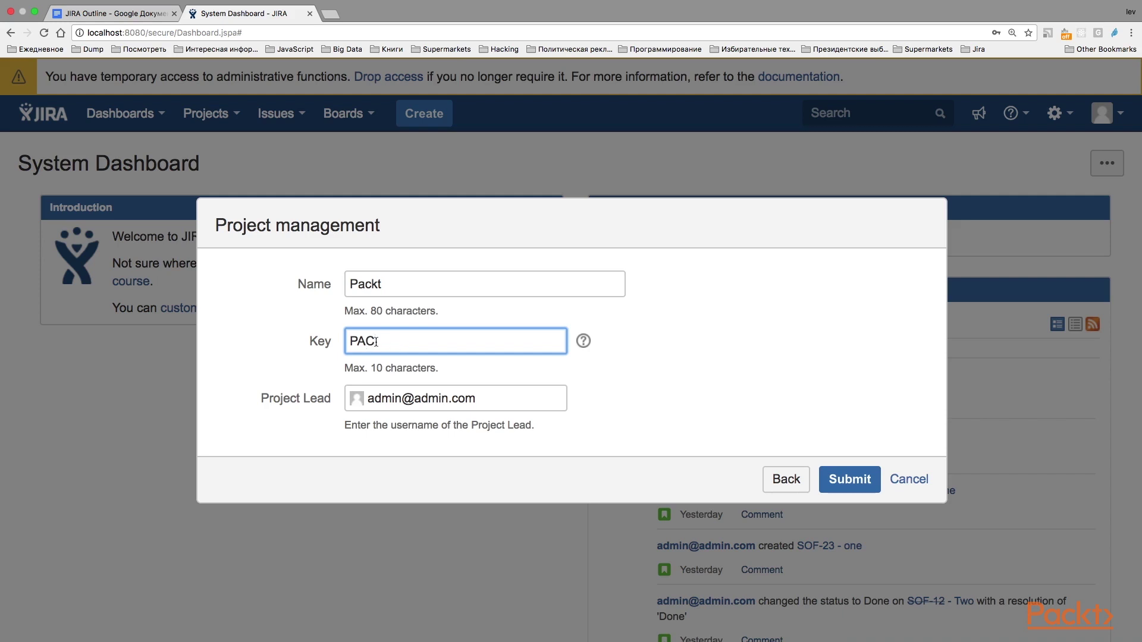
click(474, 404)
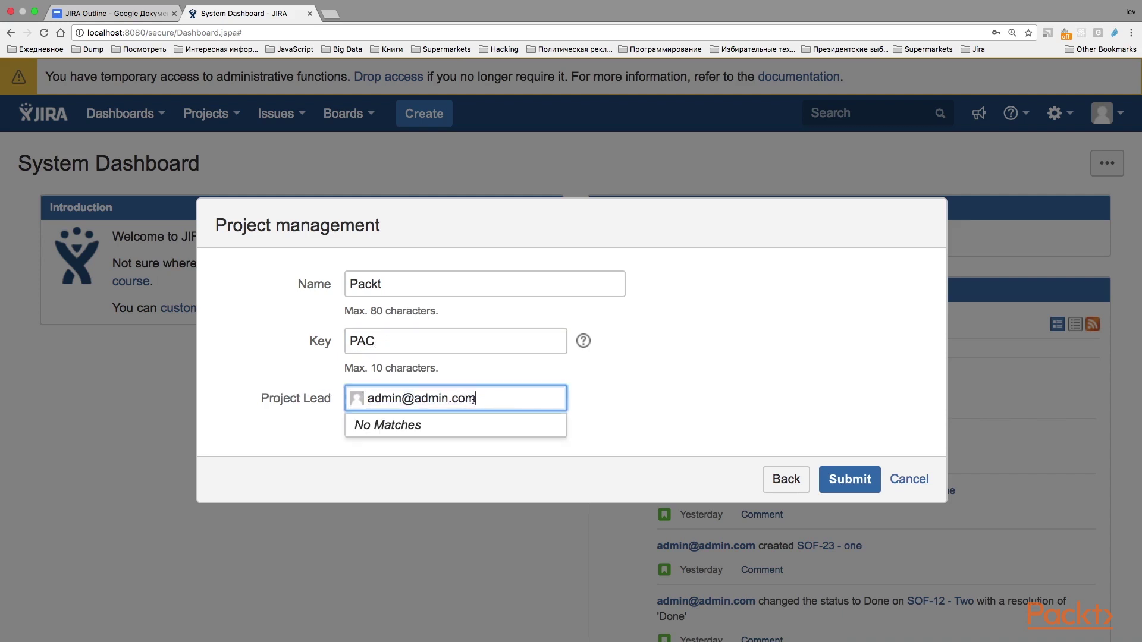
click(693, 387)
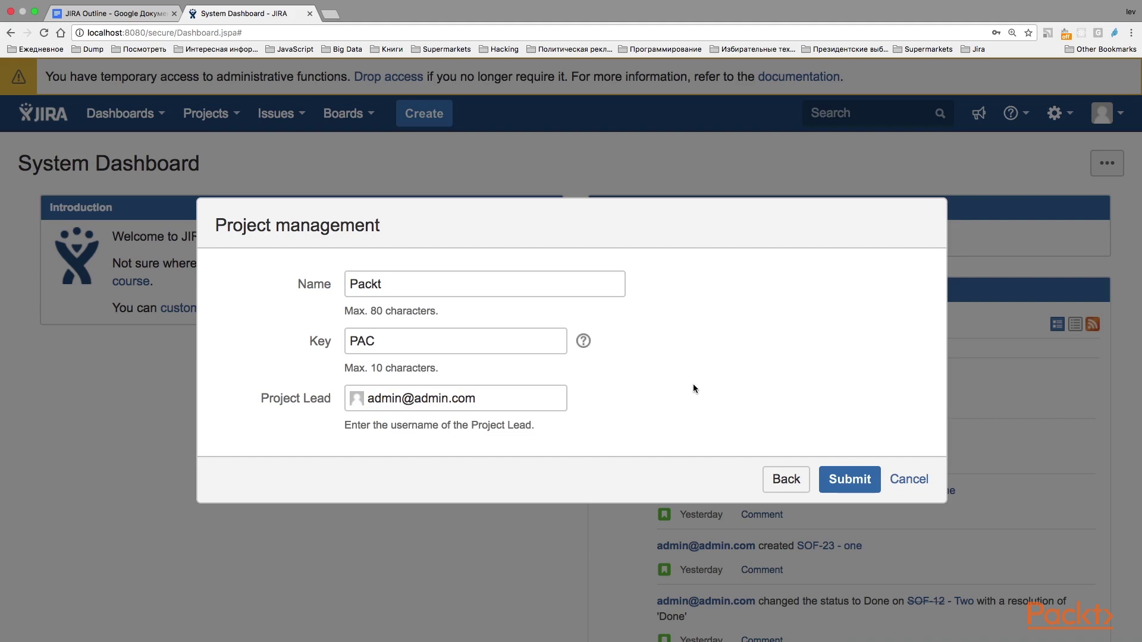
click(479, 399)
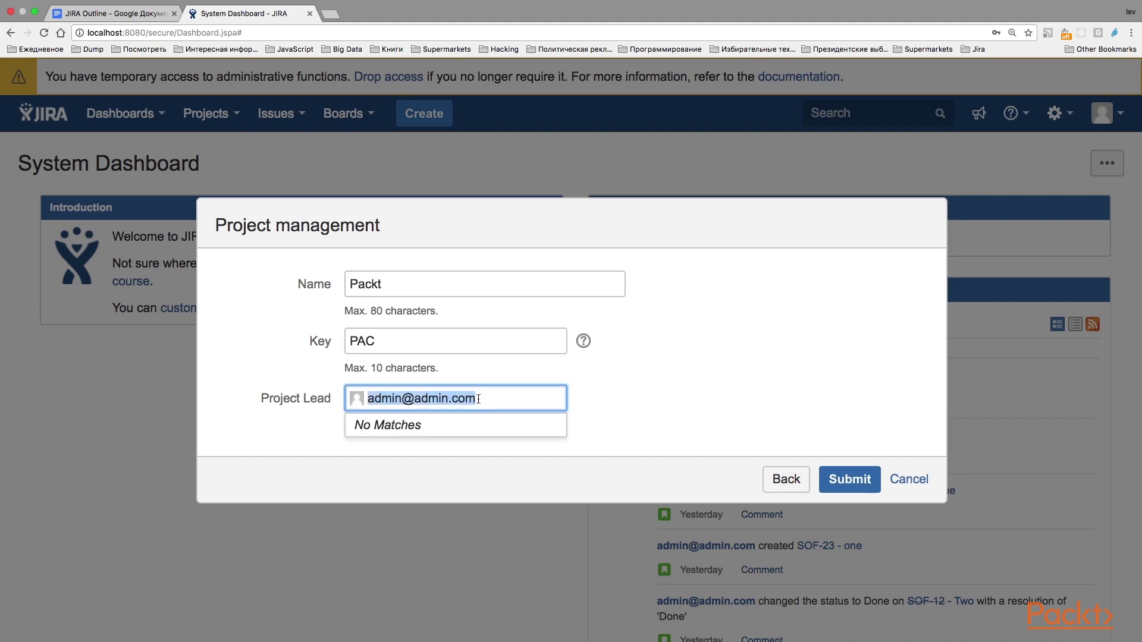
click(704, 374)
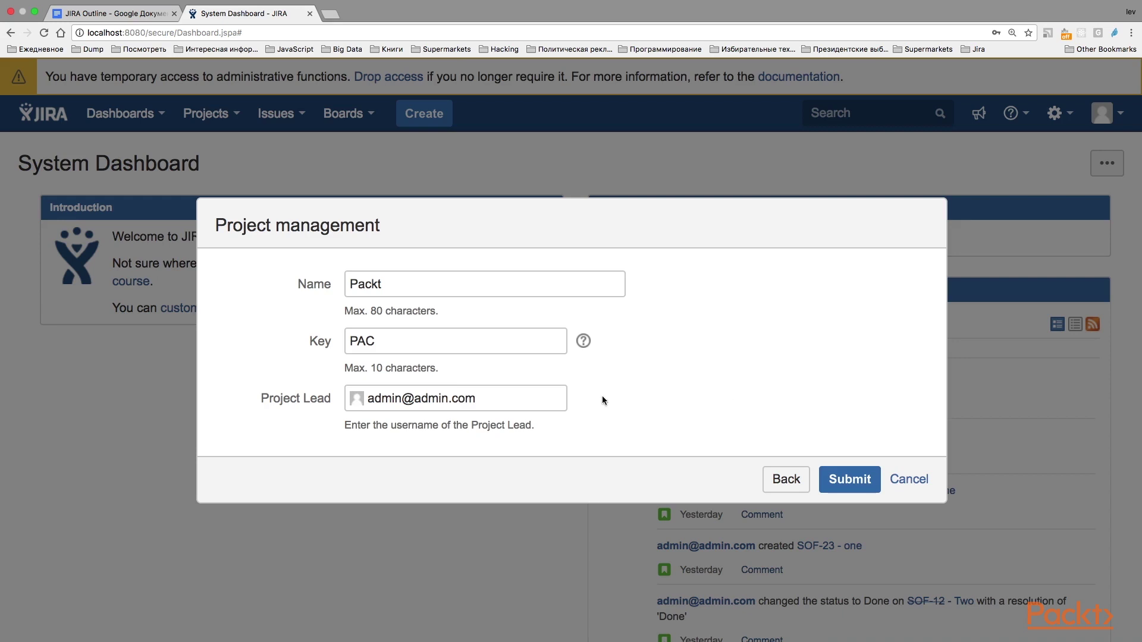
click(485, 400)
click(693, 390)
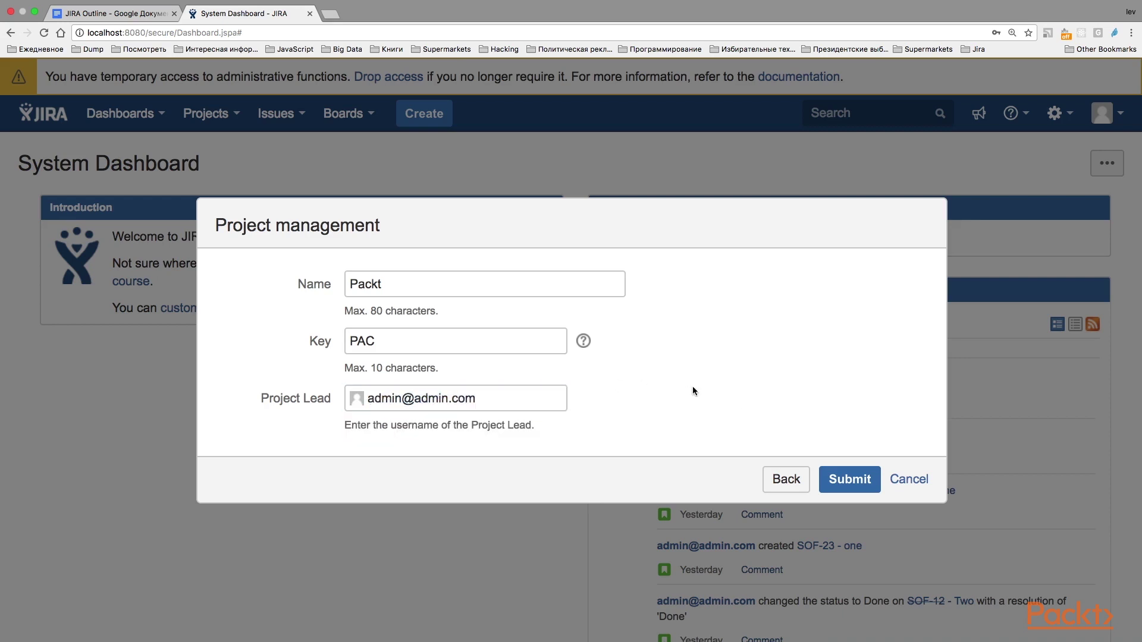
click(852, 480)
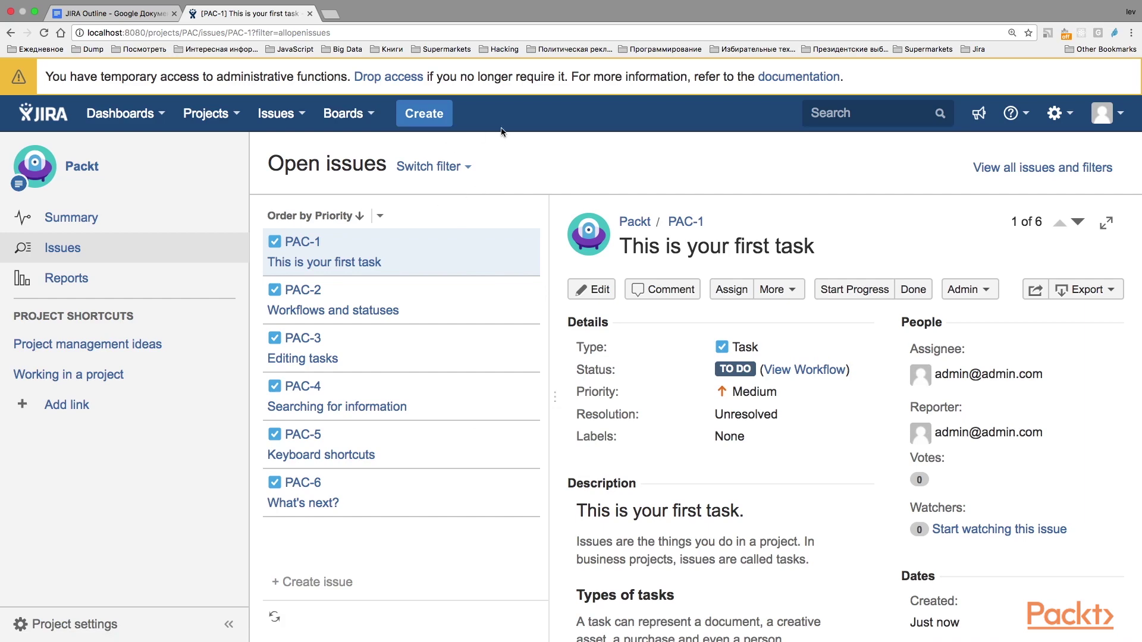
Step: Start a new issue in the Packt project and review the form's project choices, issue types and remaining fields
click(415, 113)
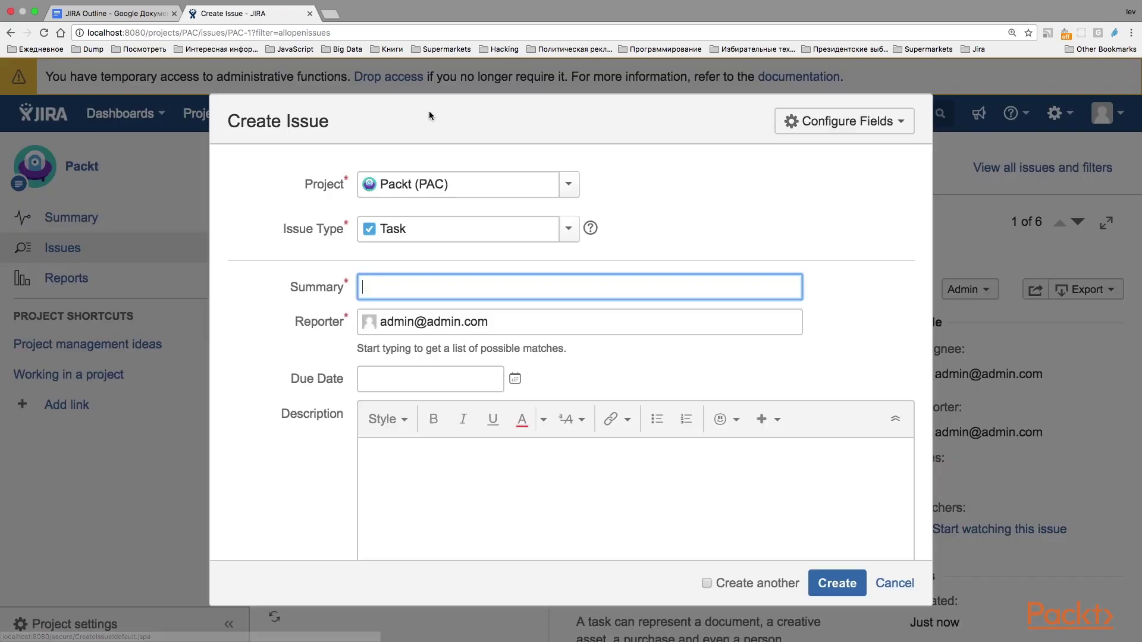
click(568, 184)
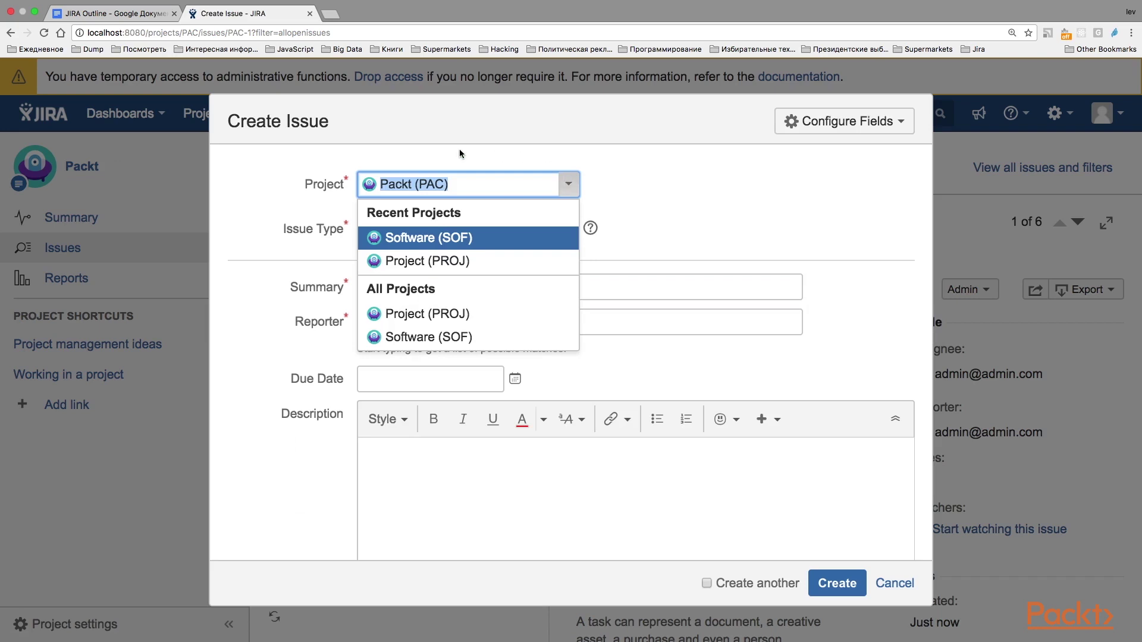
click(684, 183)
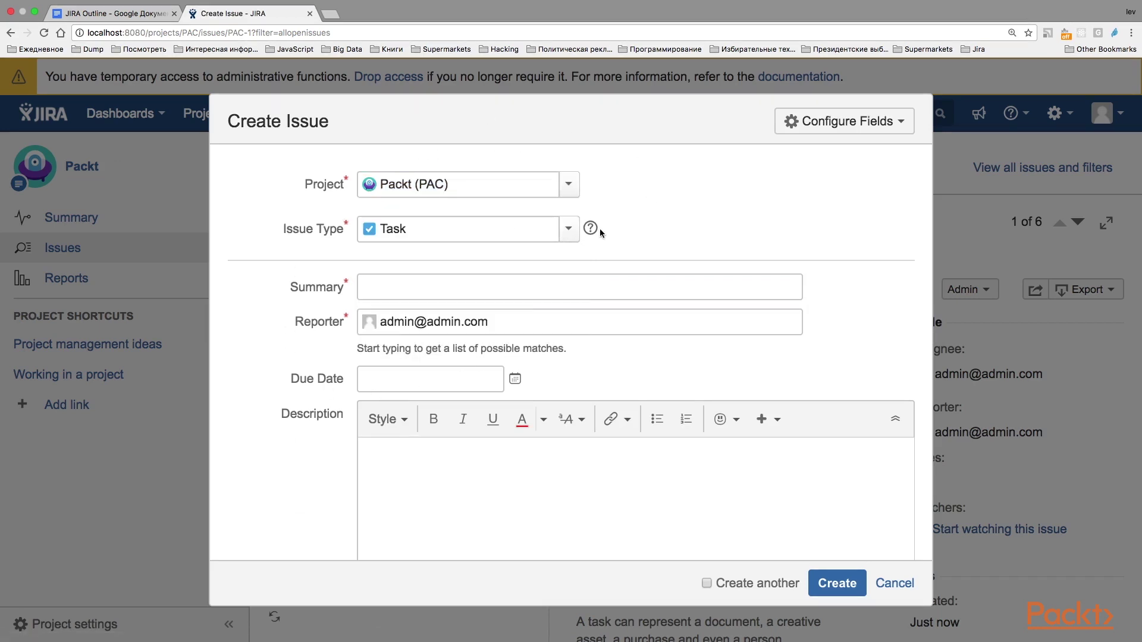
scroll(371, 344, down, 5)
scroll(370, 344, up, 5)
scroll(277, 465, down, 5)
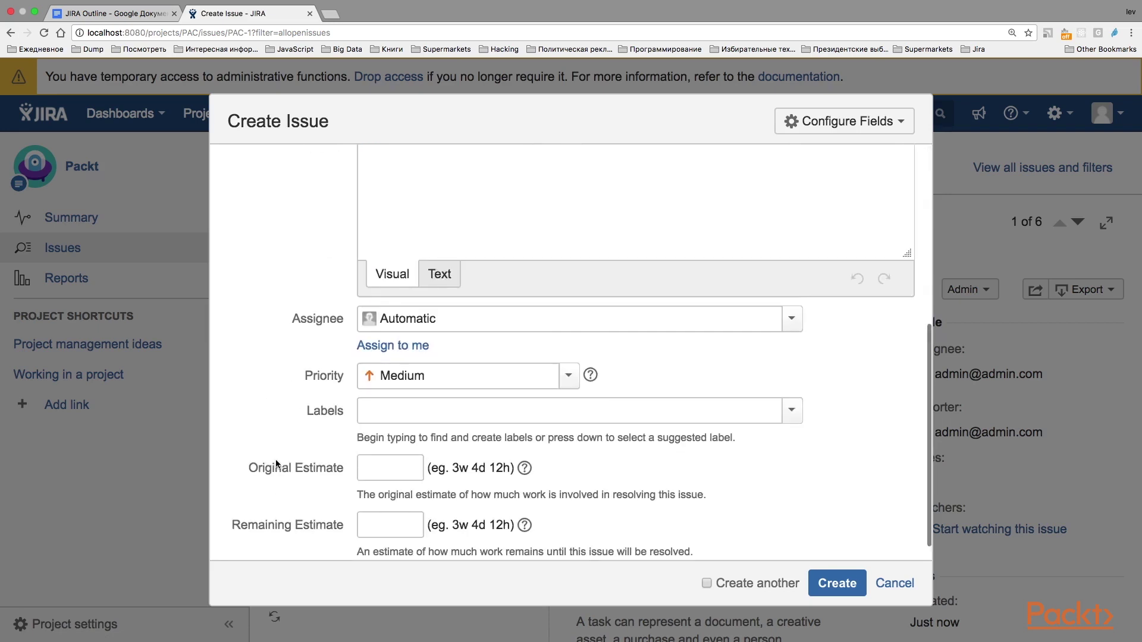
scroll(277, 465, up, 5)
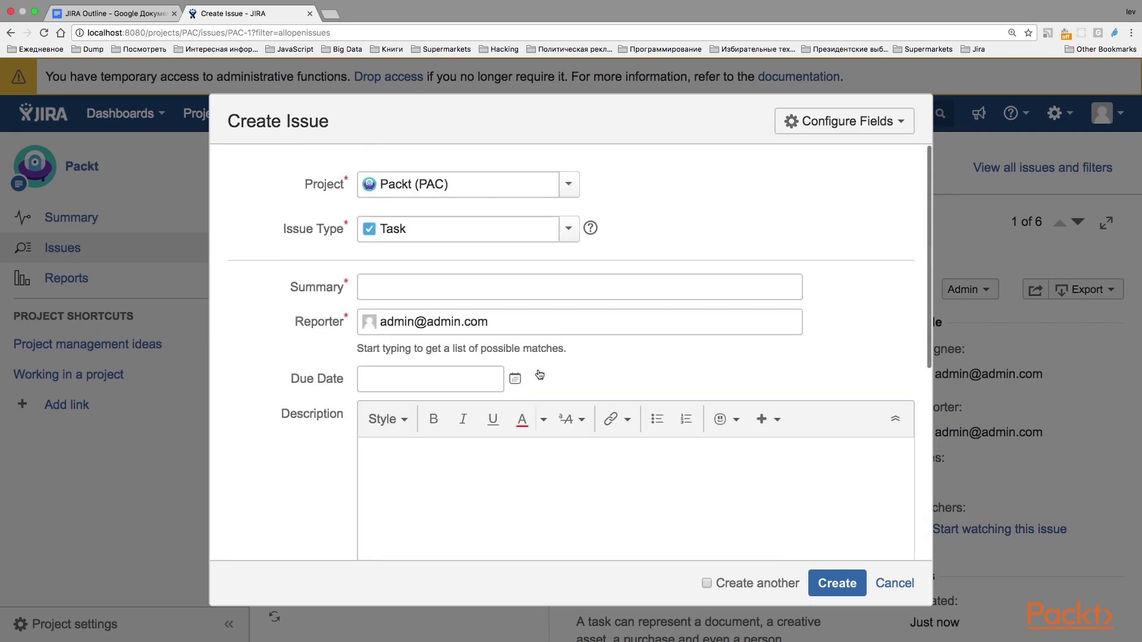
click(569, 232)
click(624, 249)
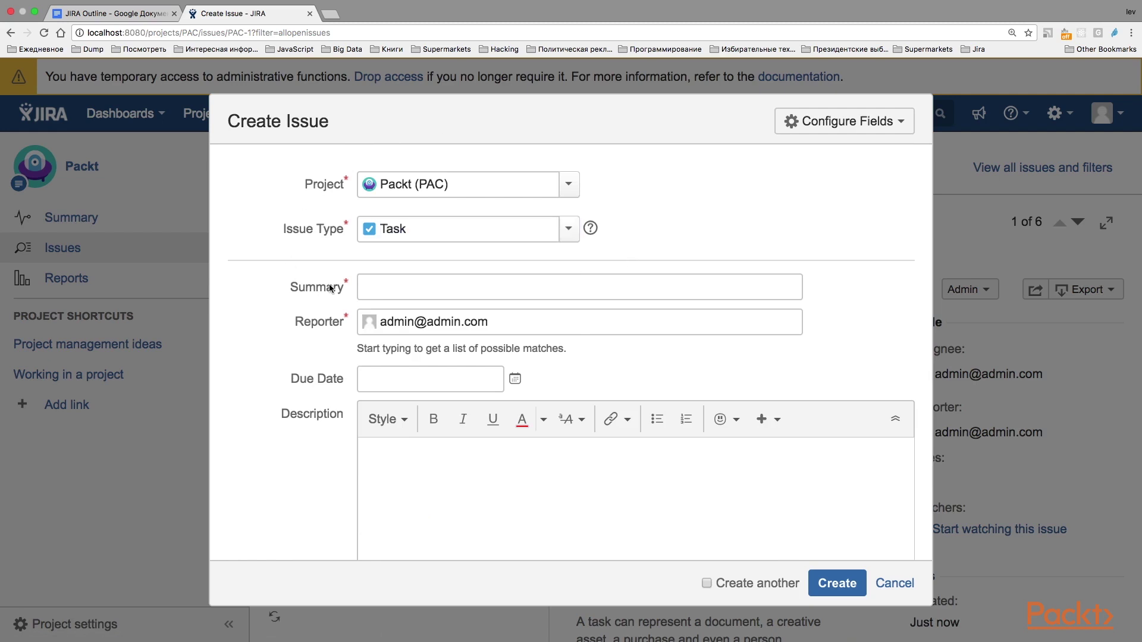
click(568, 229)
click(674, 215)
Step: Create the Task issue with the summary "My first issue" and open its page
click(380, 287)
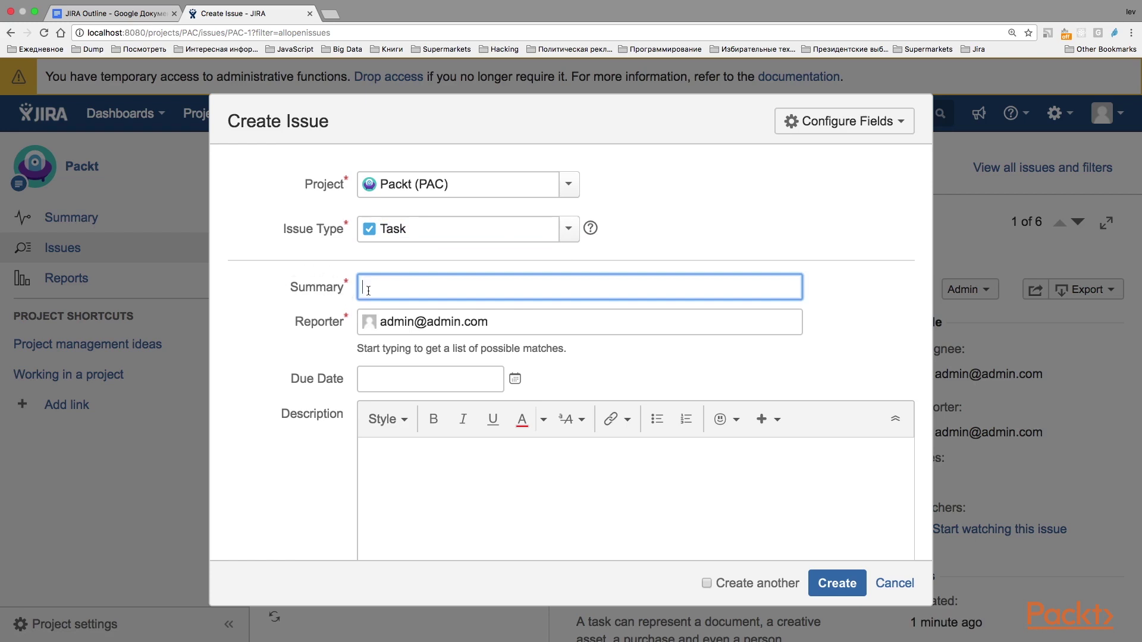
text(My first issue)
scroll(458, 292, down, 2)
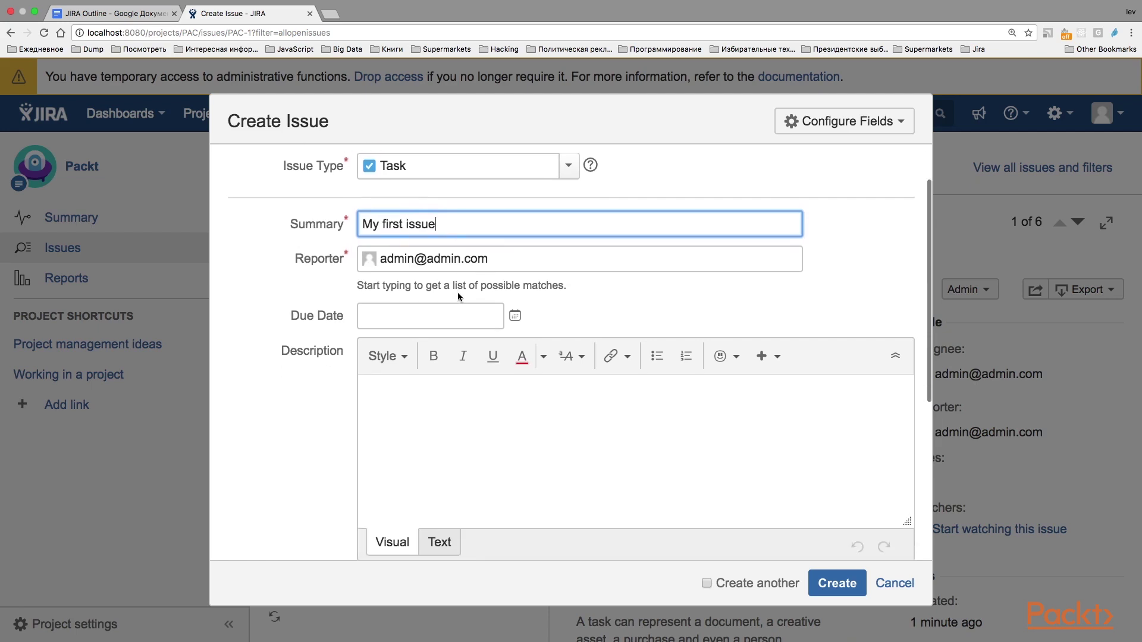
click(504, 262)
triple_click(504, 262)
click(298, 278)
scroll(297, 278, down, 5)
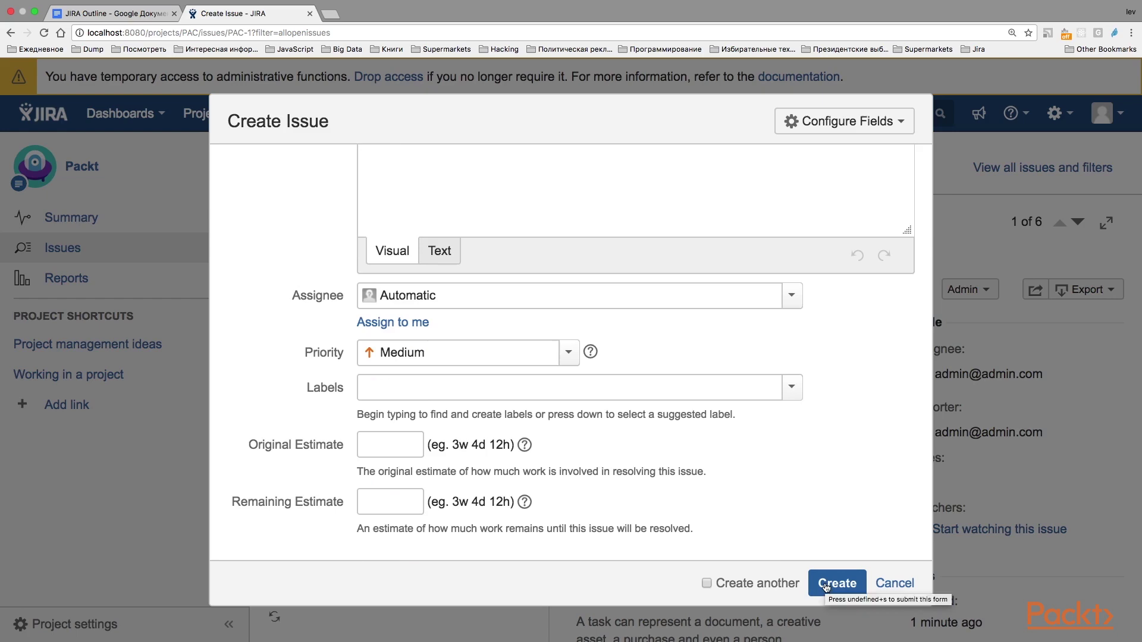
click(832, 586)
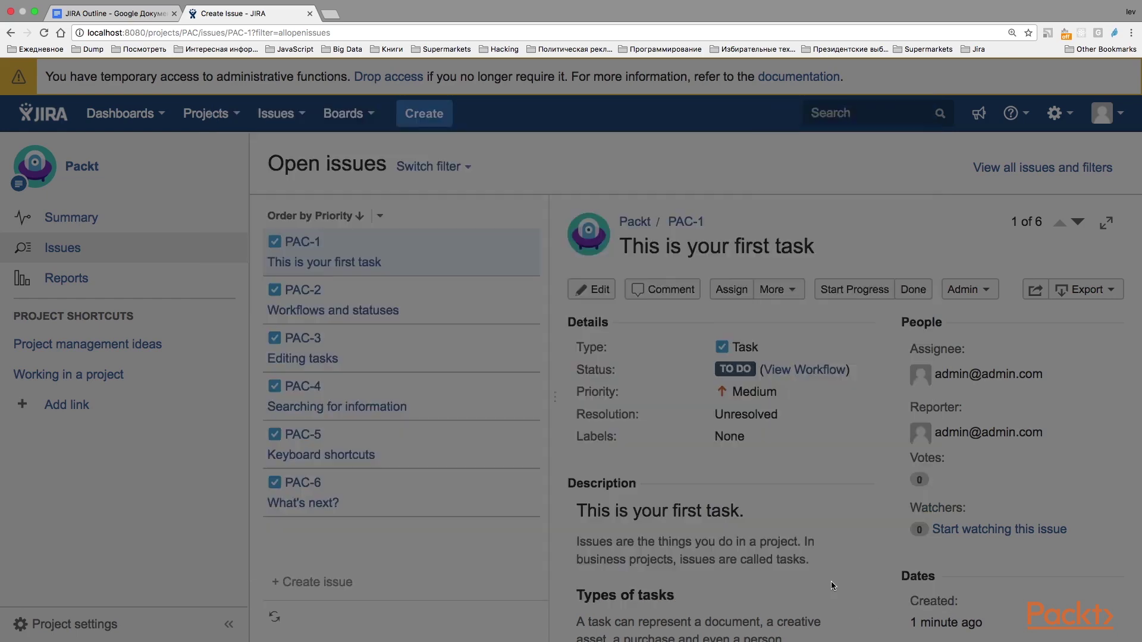
click(893, 157)
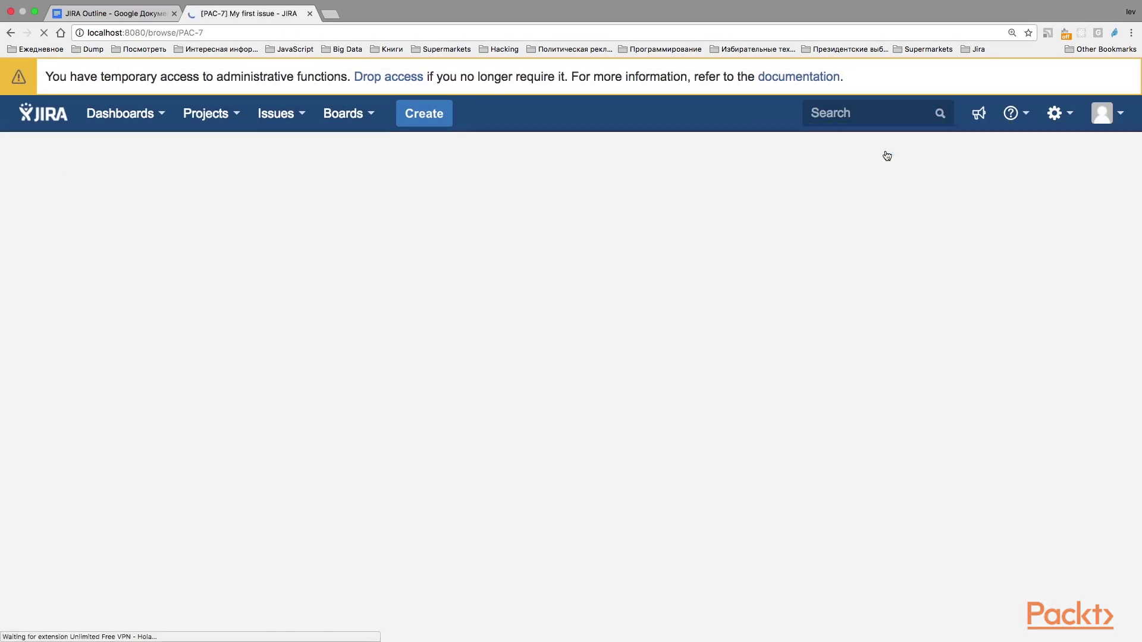